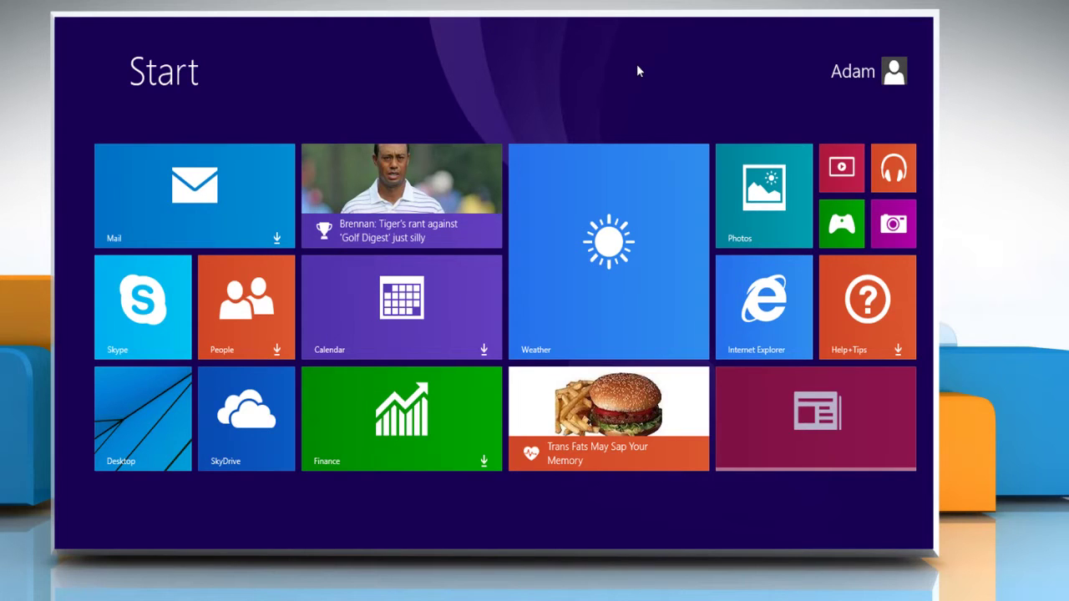
Step: Search the Start screen for 'device manager' and launch Device Manager
text(device)
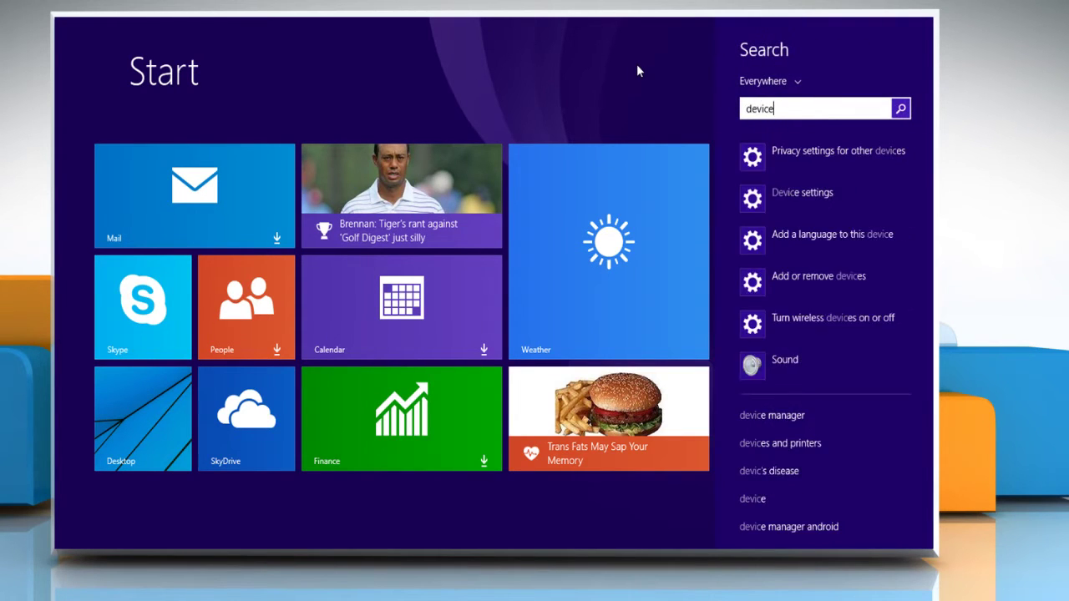
text( manager)
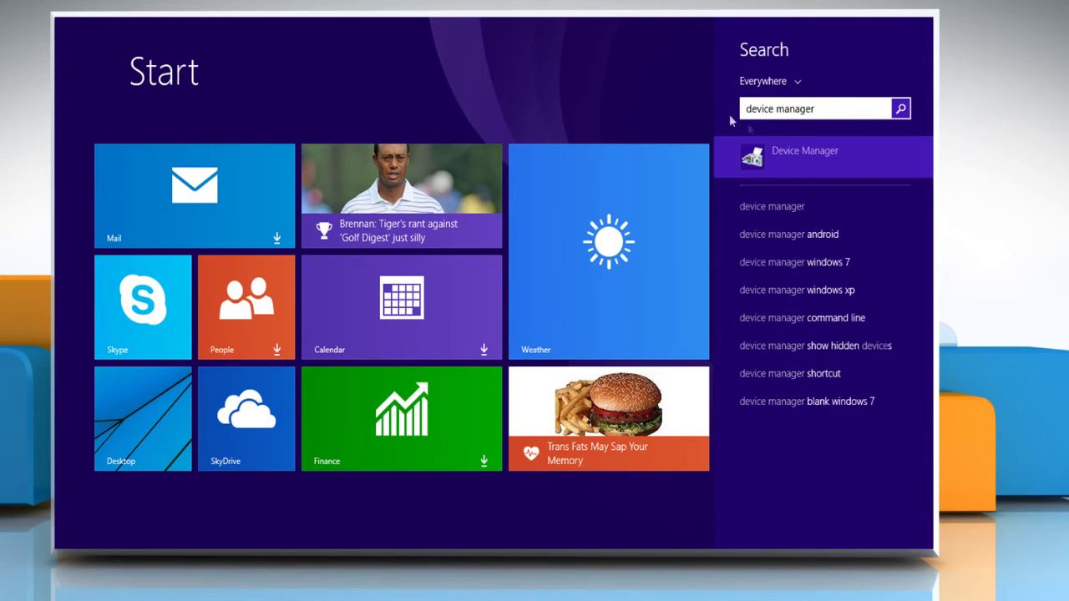
click(809, 163)
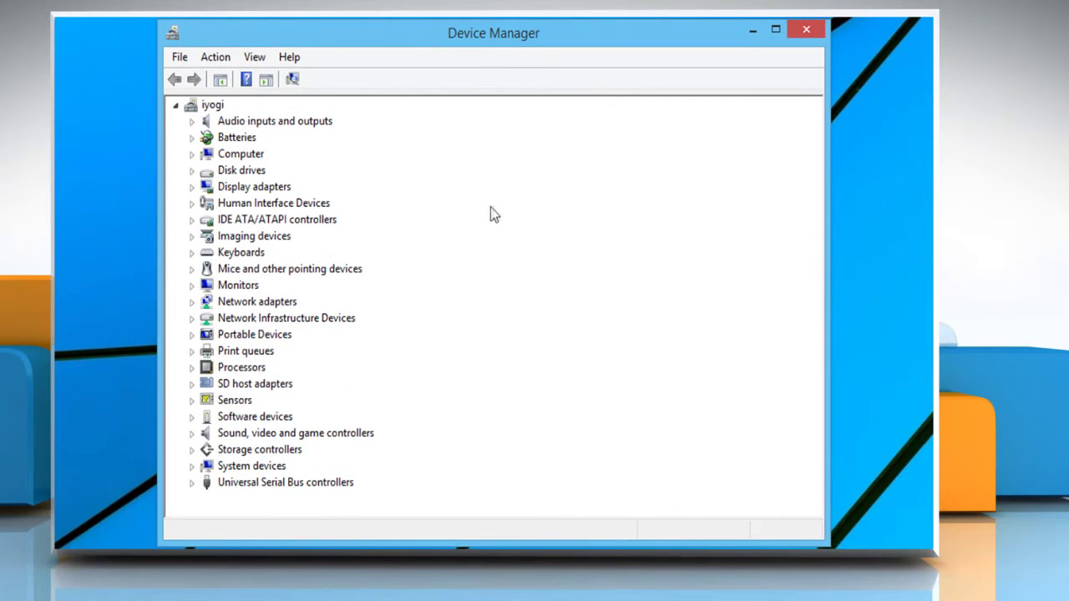
Step: Expand Network adapters and check the Qualcomm Atheros wireless adapter's driver actions
click(191, 303)
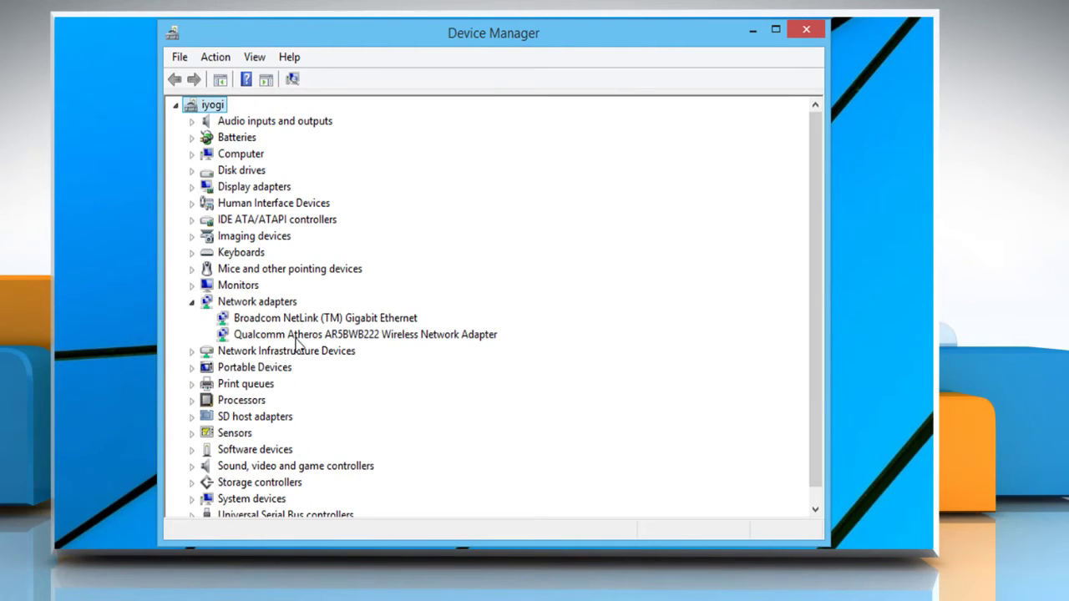
right_click(296, 338)
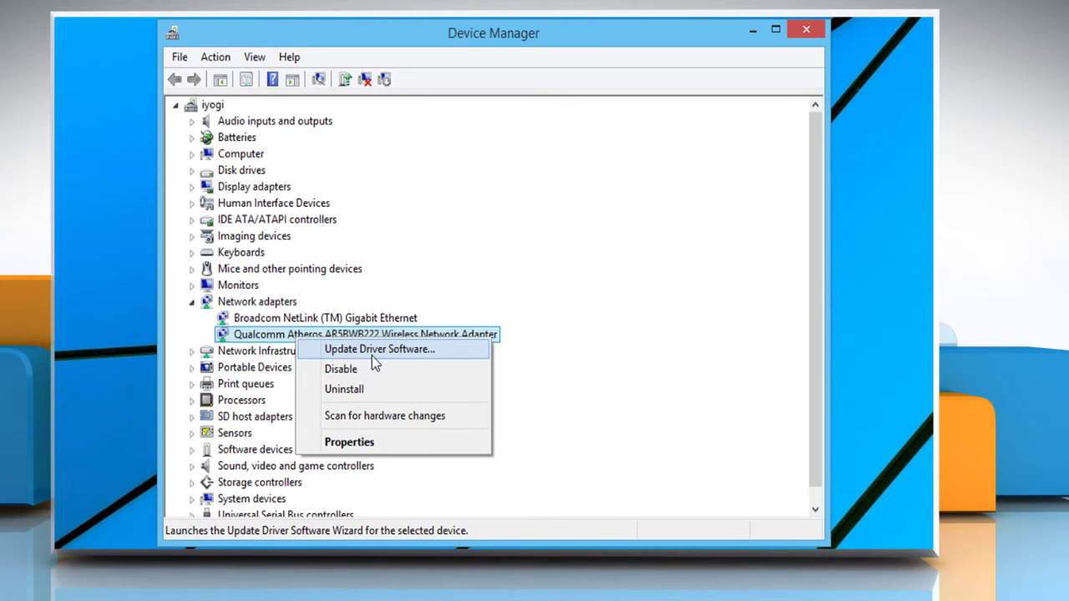
key(Escape)
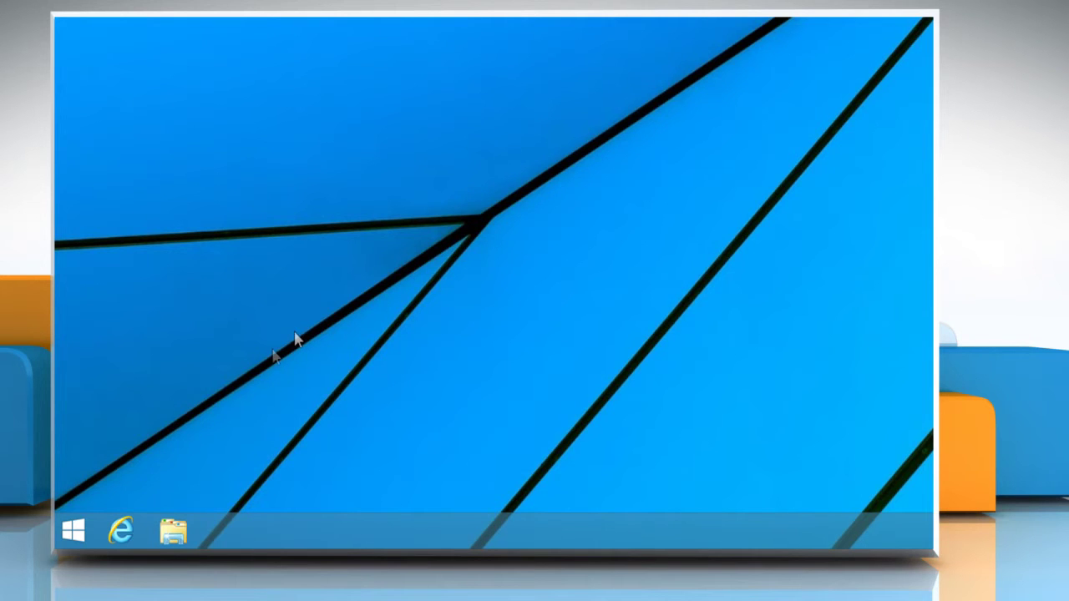
Step: Return to the Windows 8 Start screen
click(70, 531)
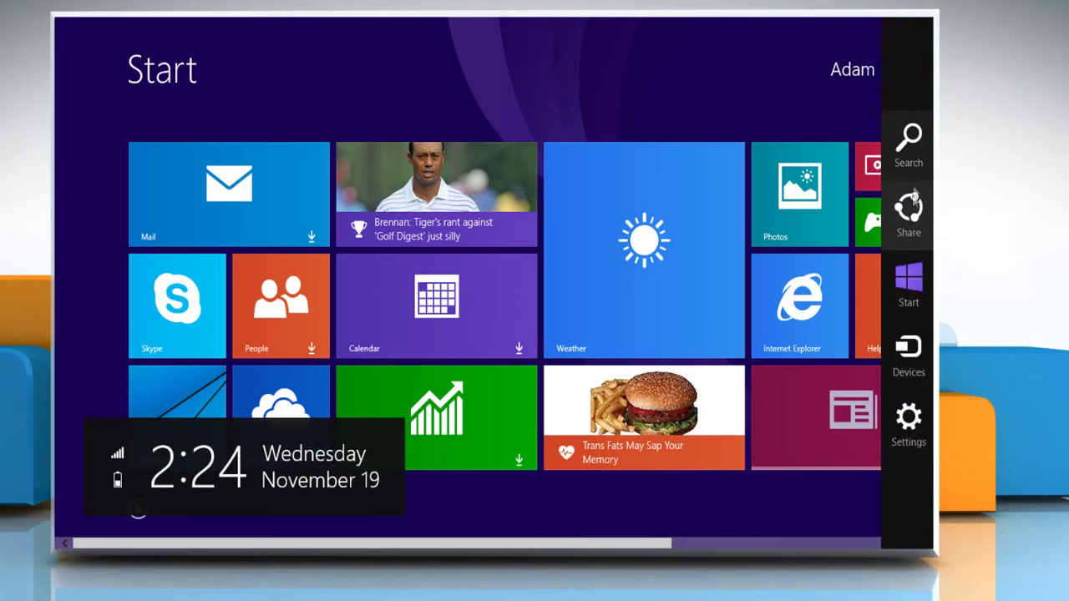
Step: View the NETGEAR31 connection details: SSID, Qualcomm Atheros adapter, driver 3.0.1.155
click(911, 417)
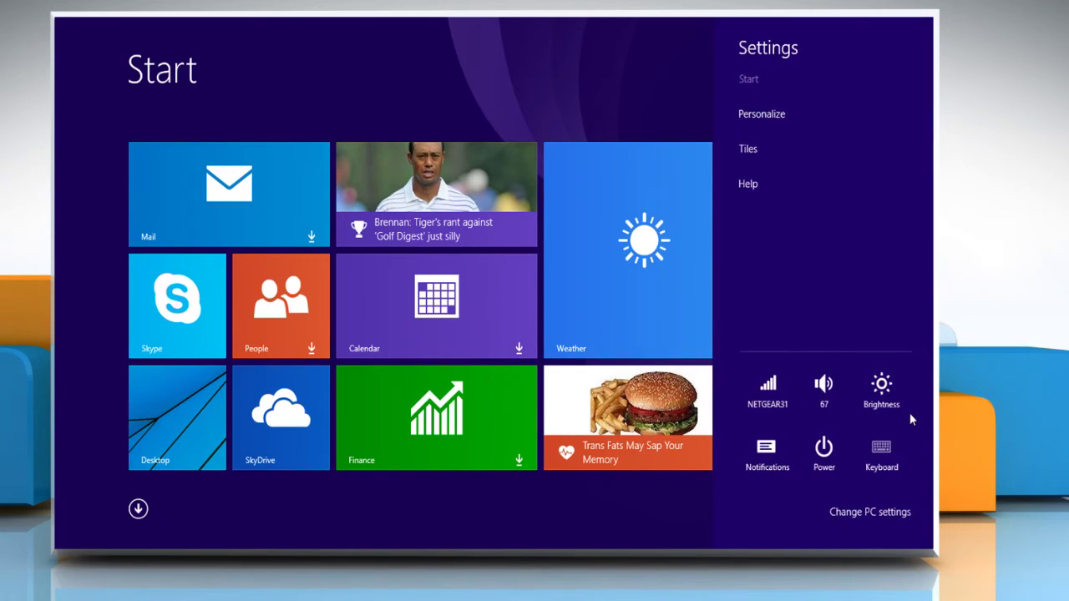
click(811, 507)
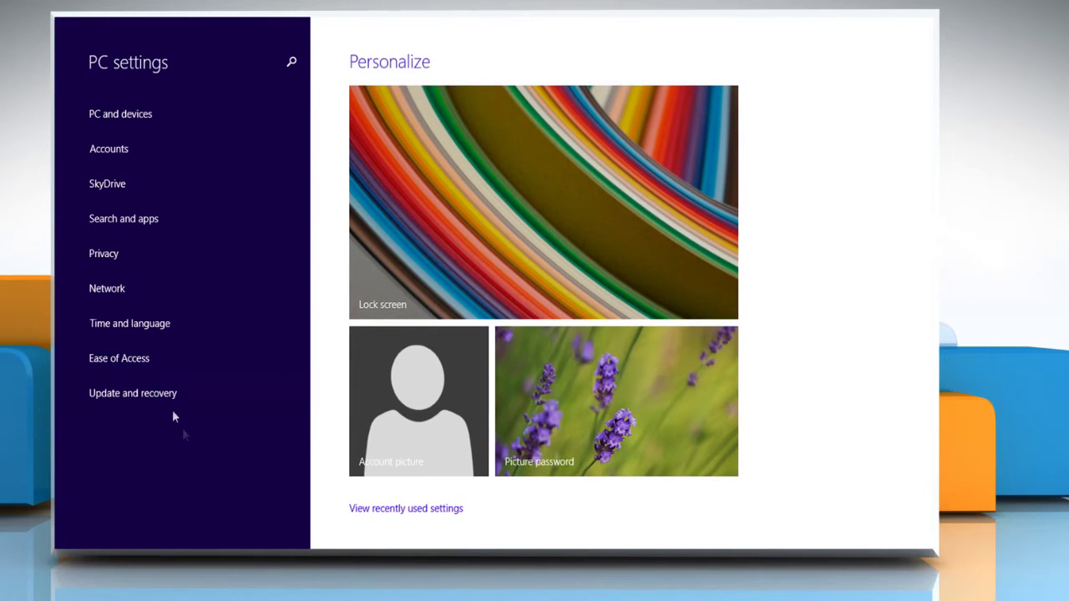
click(131, 291)
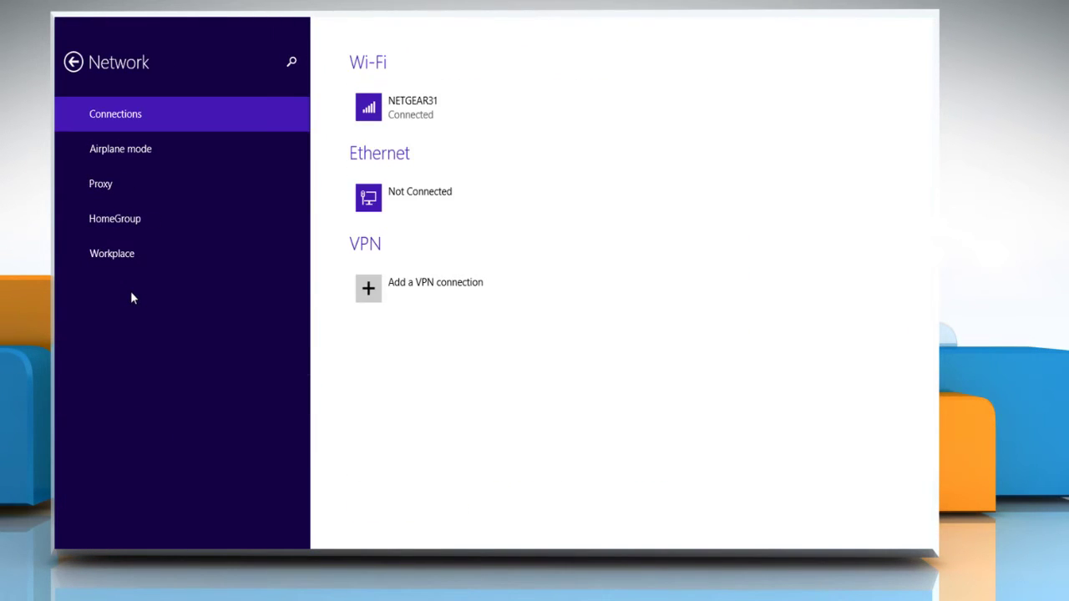
click(450, 104)
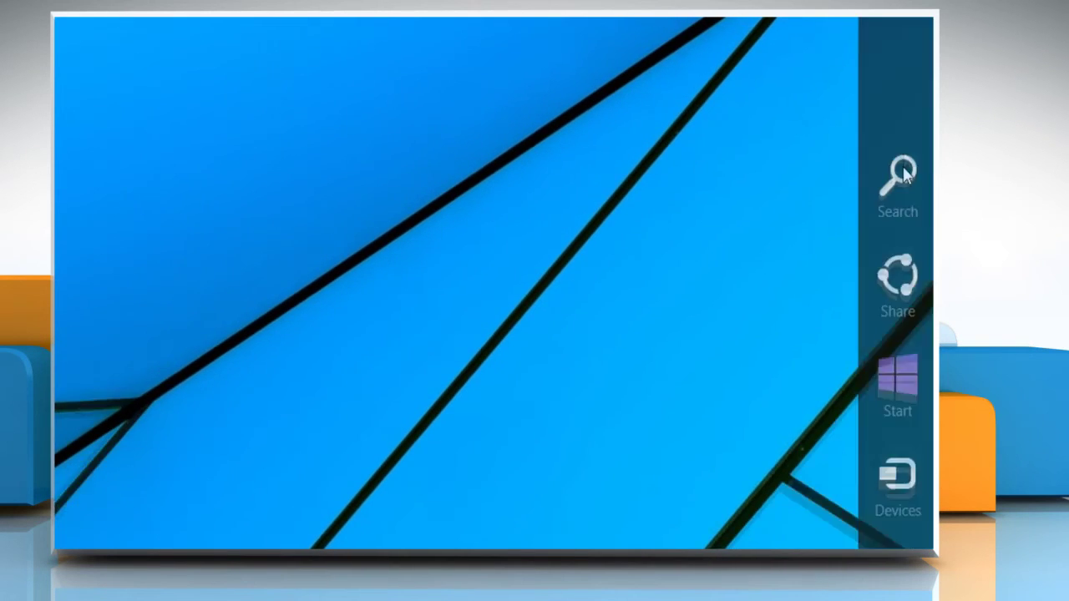
mouse_move(931, 21)
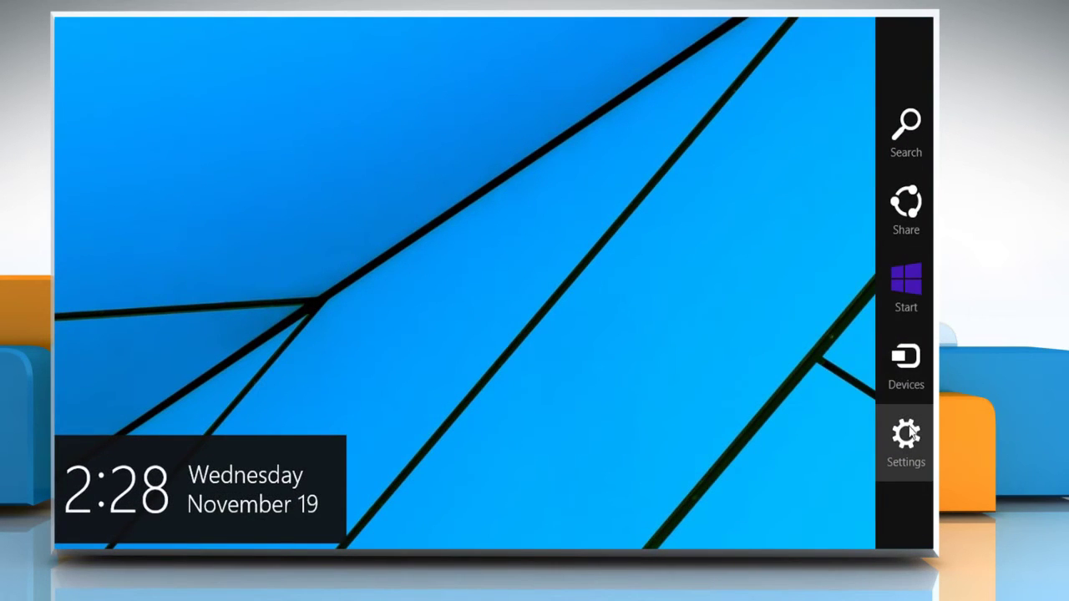
Step: Connect to the NETGEAR31 Wi-Fi network from the Settings network list
click(909, 433)
click(812, 466)
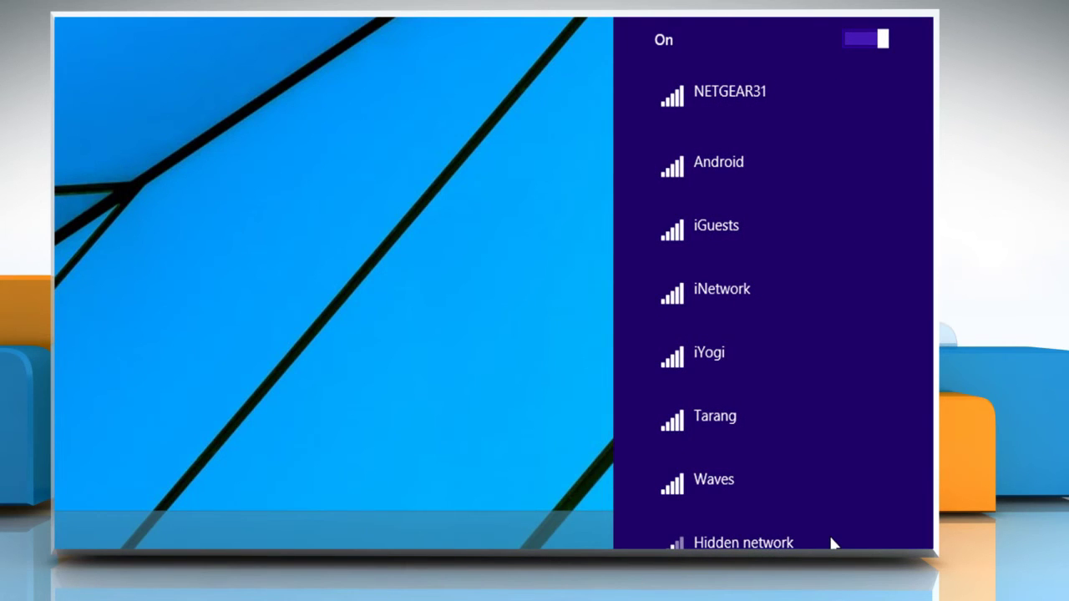
click(856, 103)
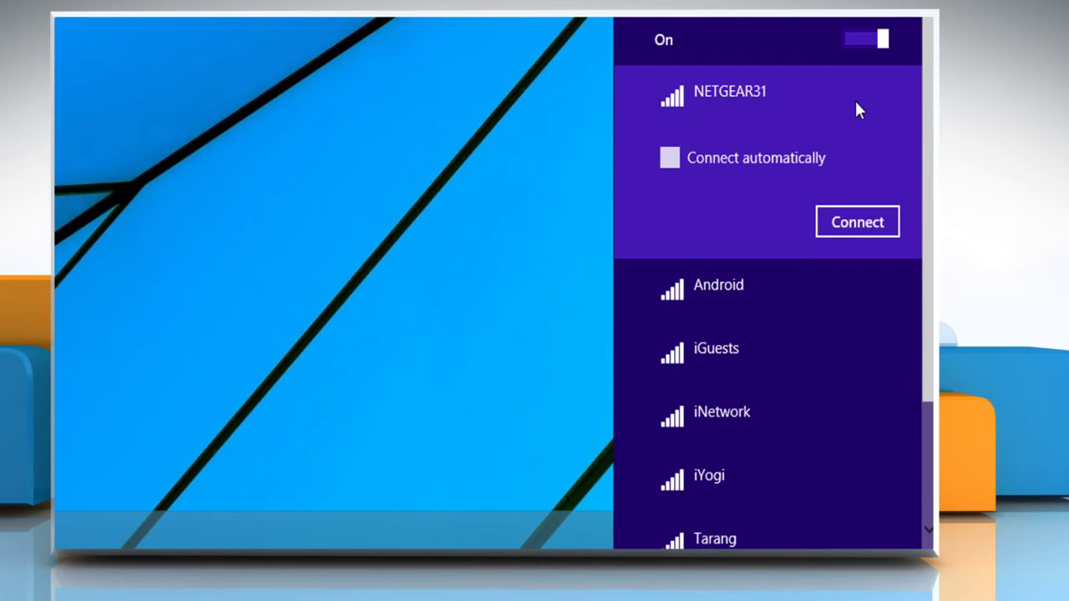
click(840, 226)
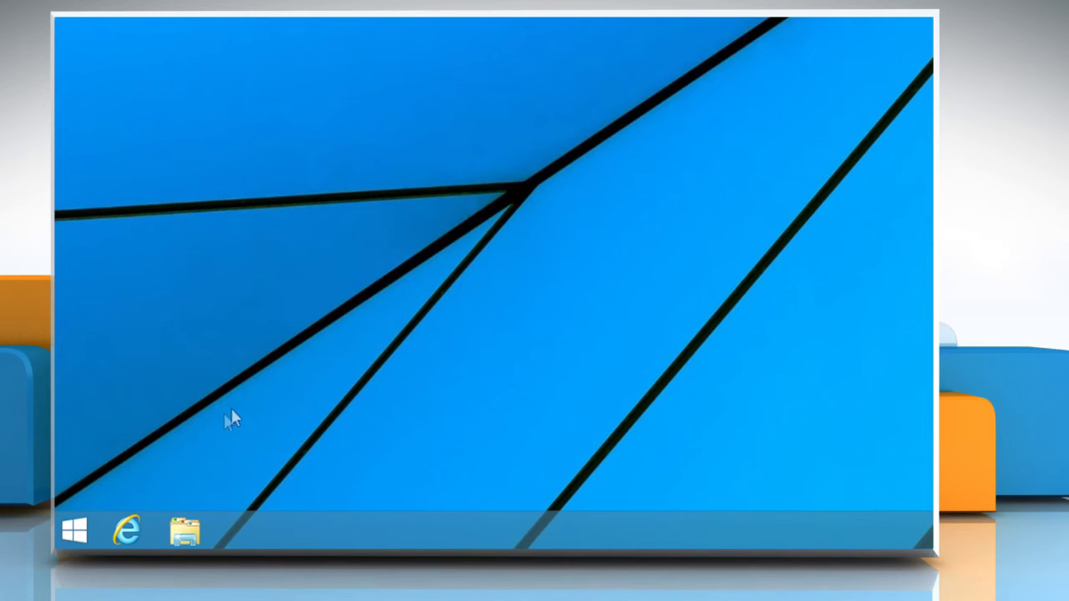
Step: Search for 'device manager' from the Start screen
click(67, 528)
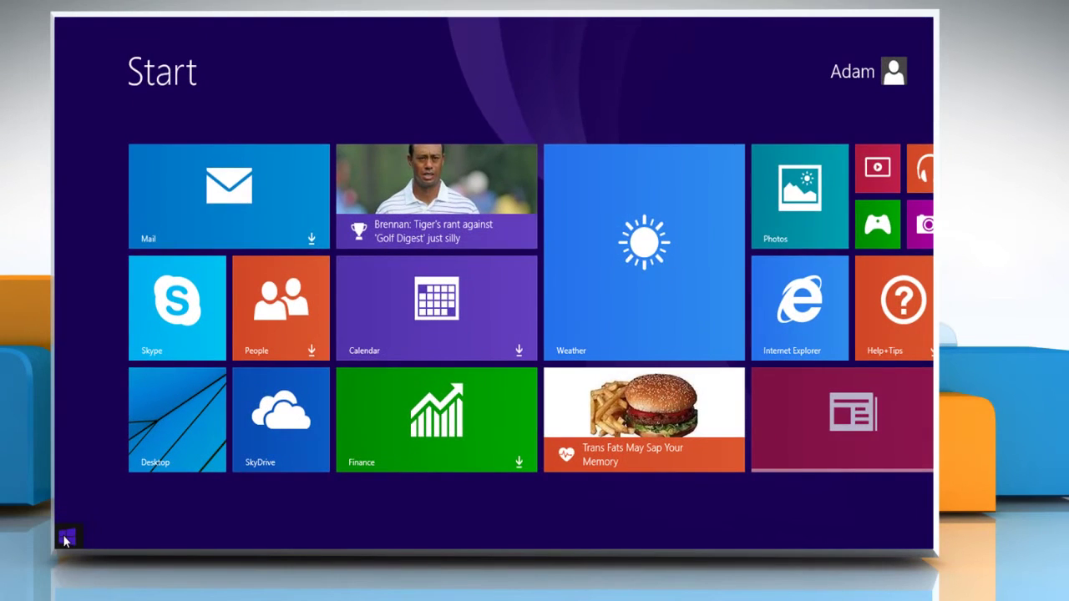
text(d)
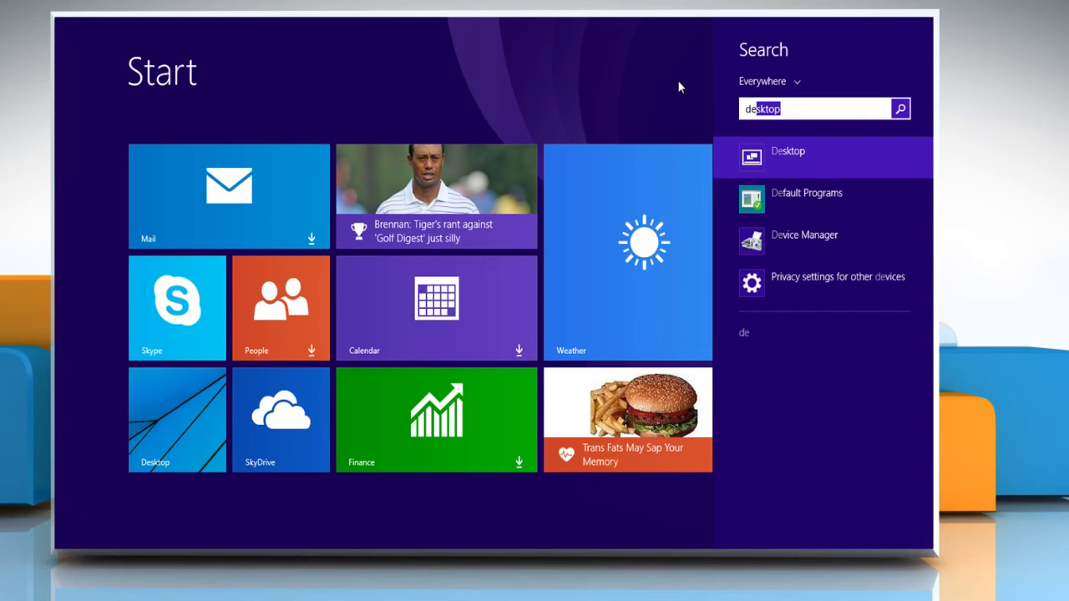
text(evice manager)
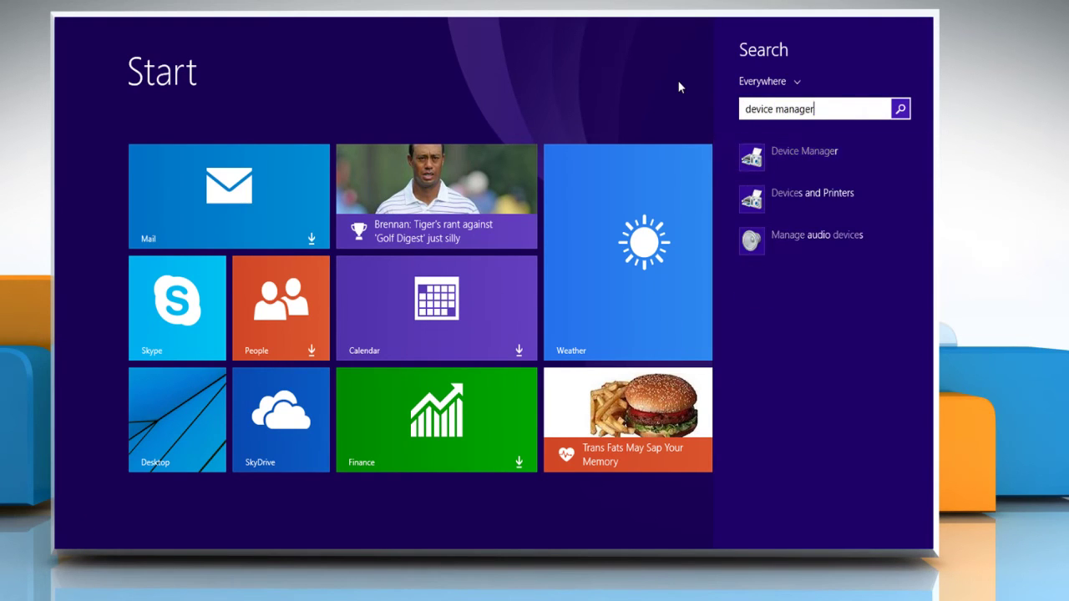
Step: Set the Qualcomm wireless adapter's Roaming Policy to 2.Low in its Advanced properties
click(792, 165)
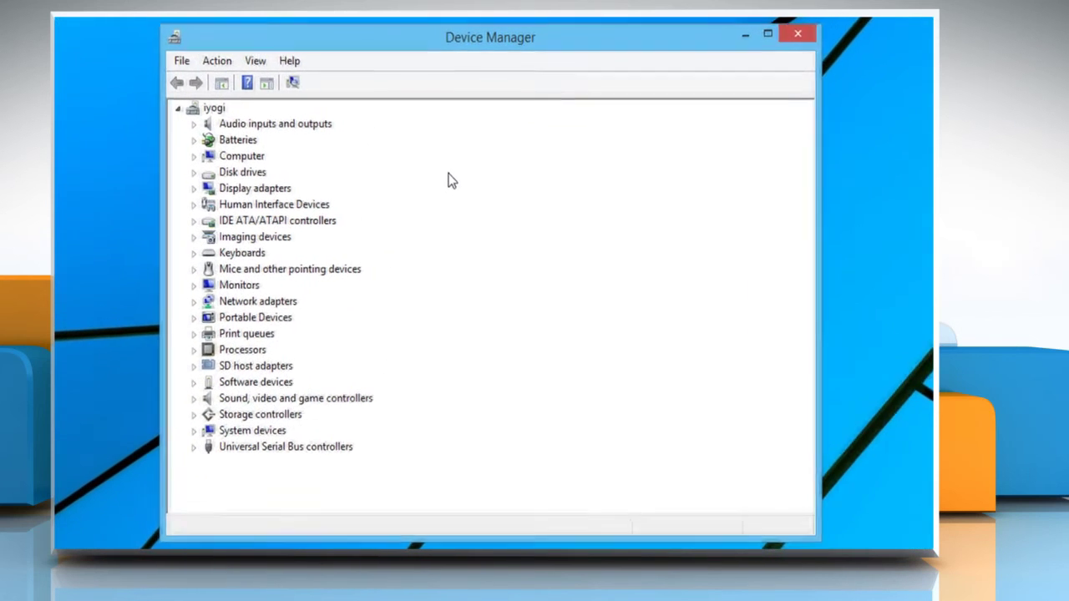
click(191, 302)
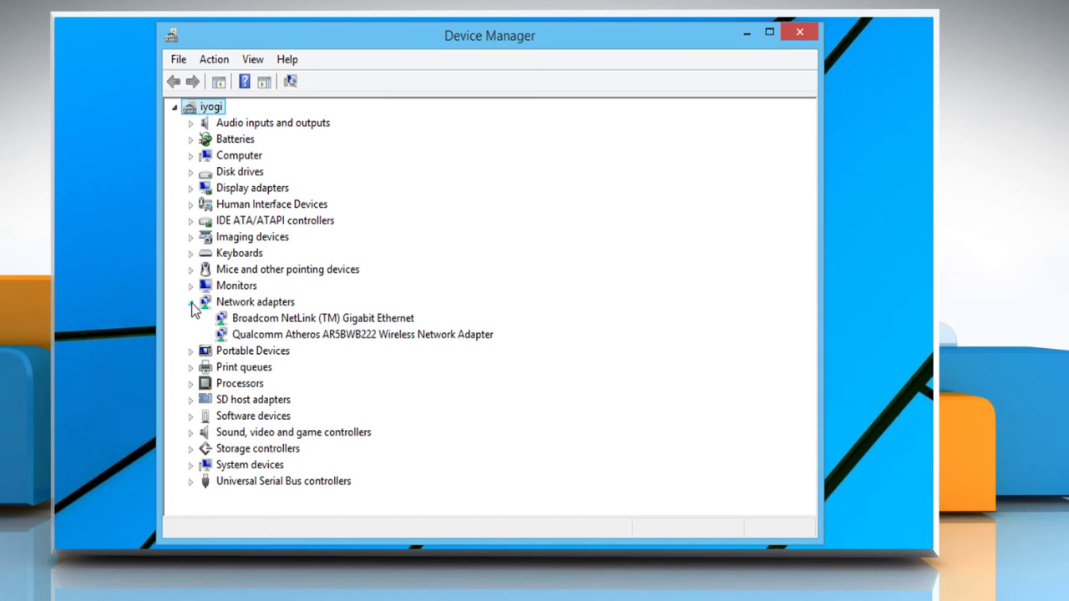
double_click(315, 336)
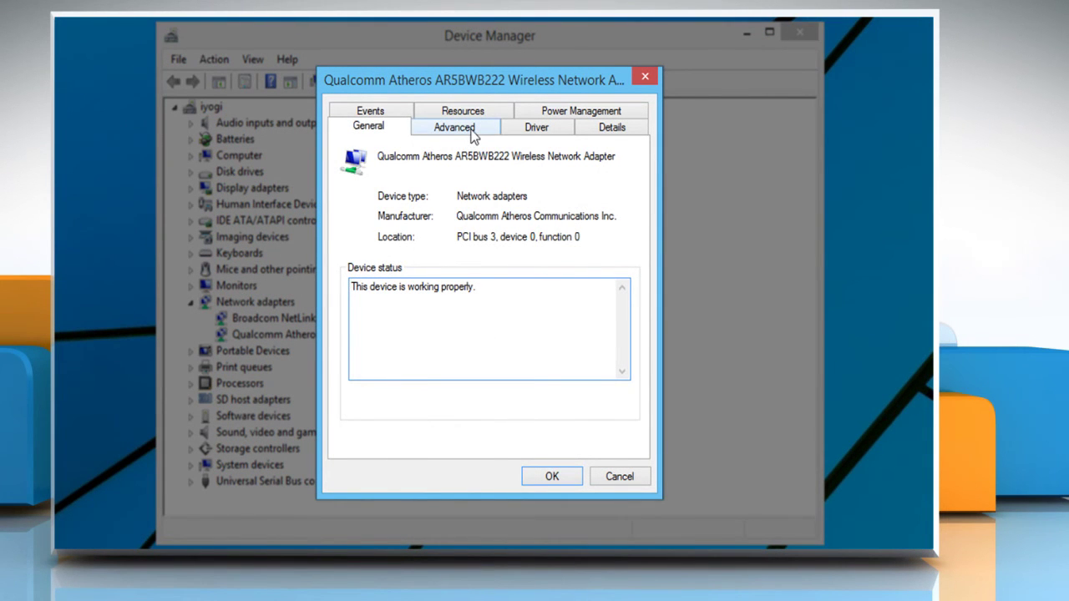
click(473, 137)
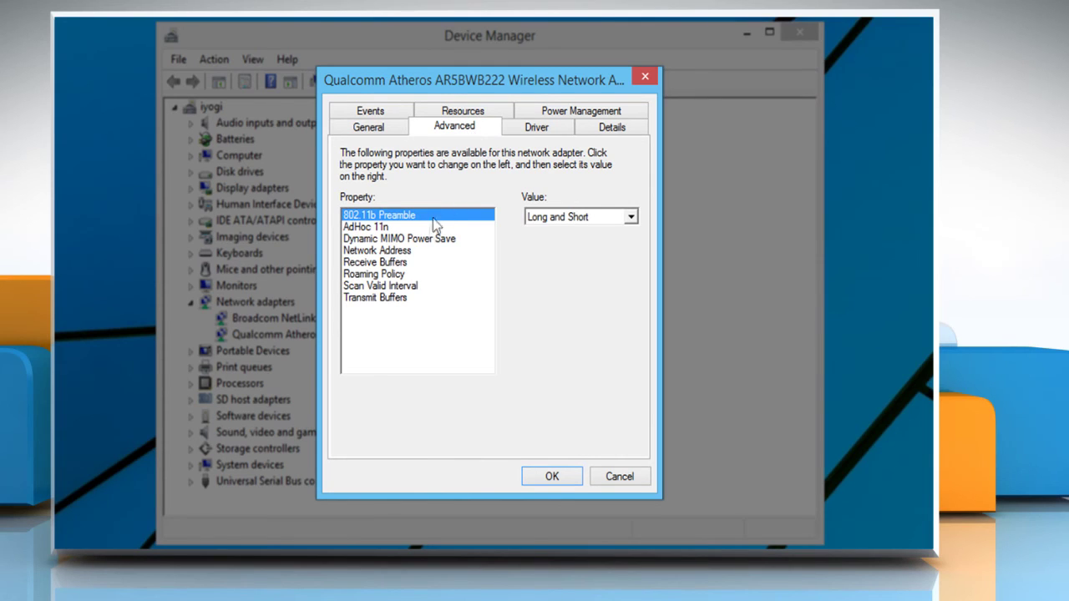
click(399, 275)
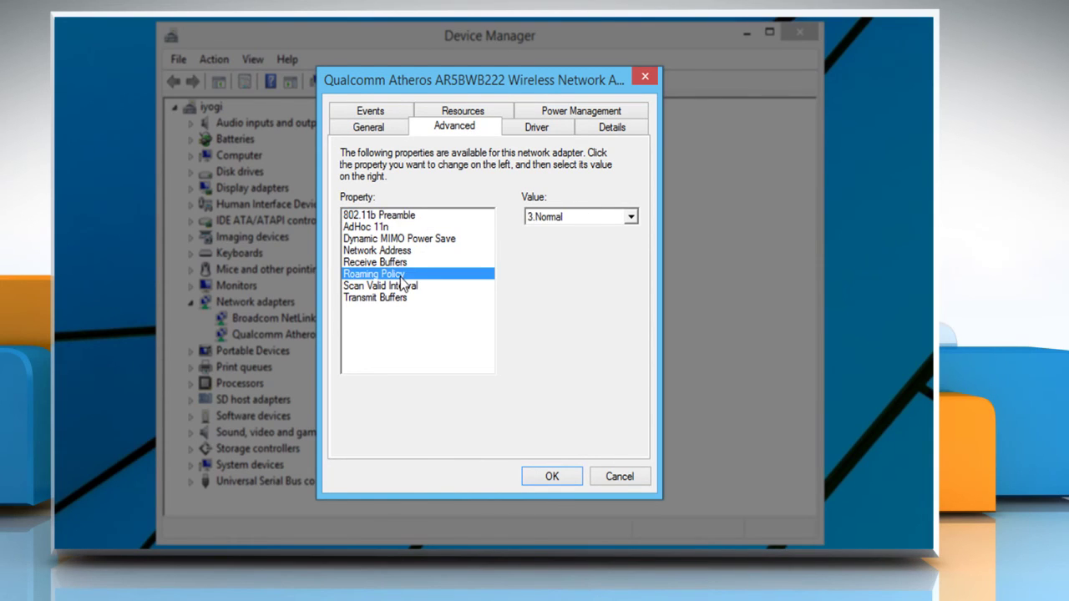
click(597, 219)
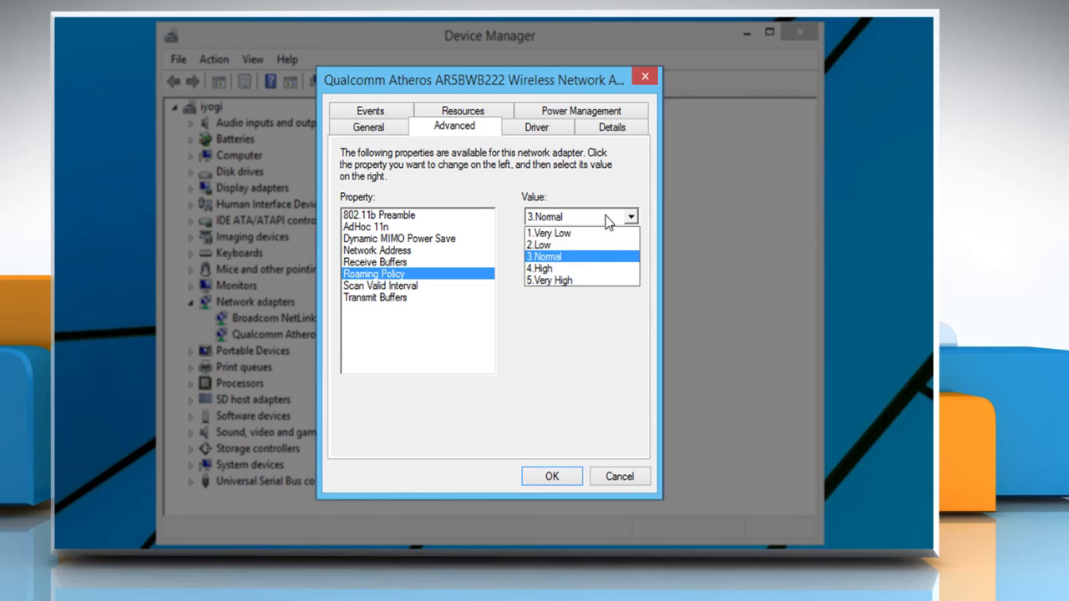
click(561, 245)
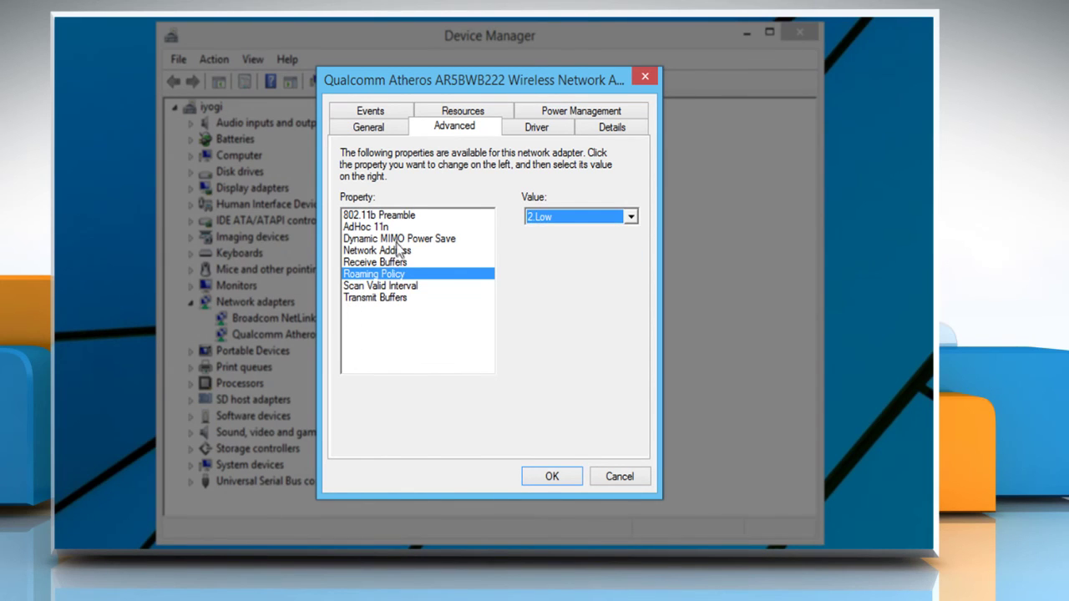
Step: Enable Dynamic MIMO Power Save, apply the changes, and close Device Manager
click(398, 241)
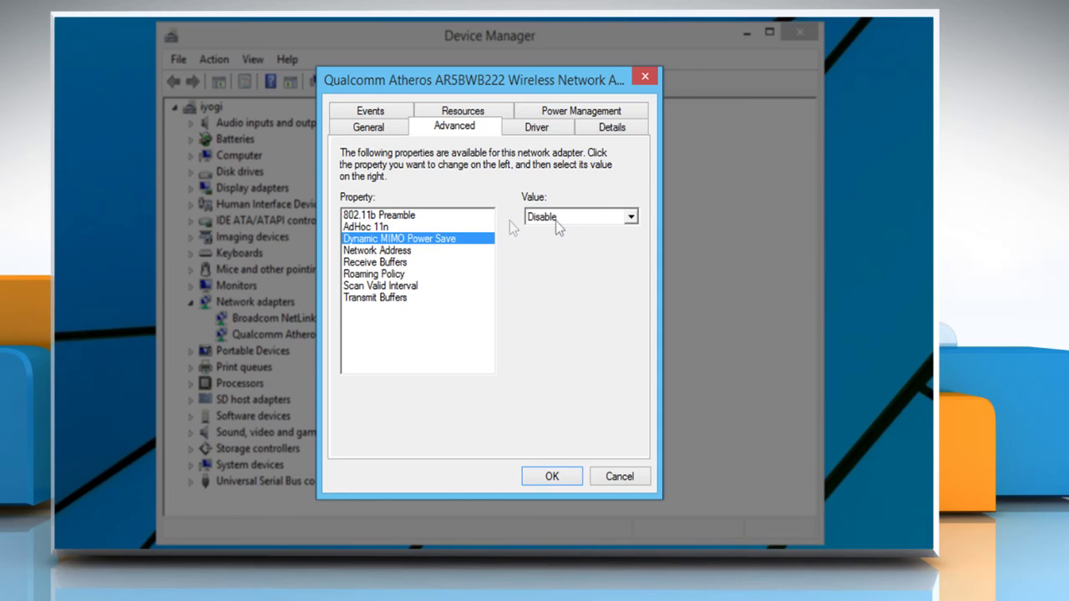
click(585, 221)
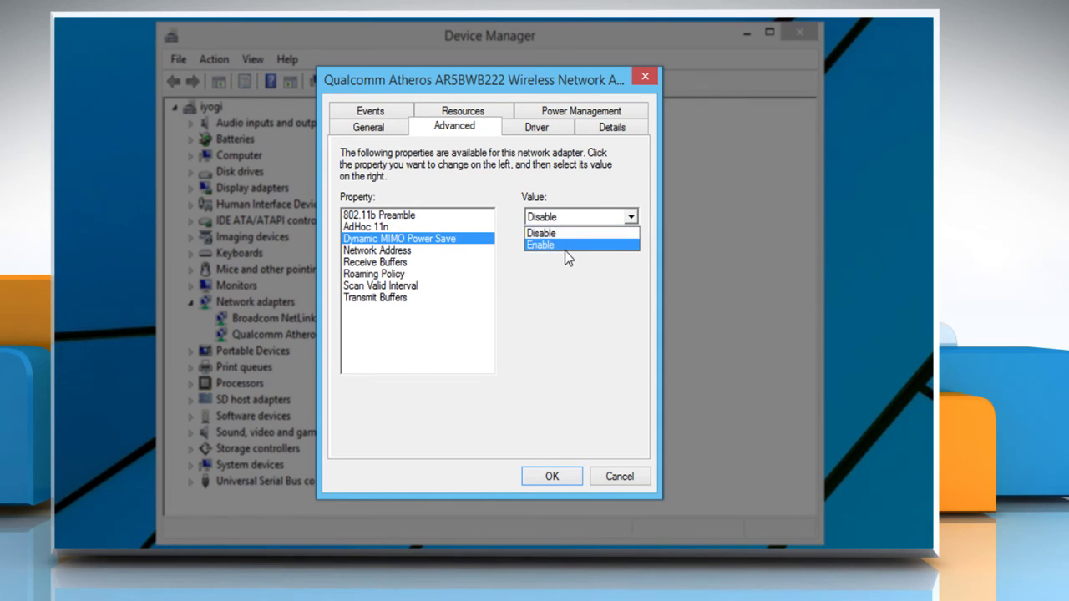
click(565, 248)
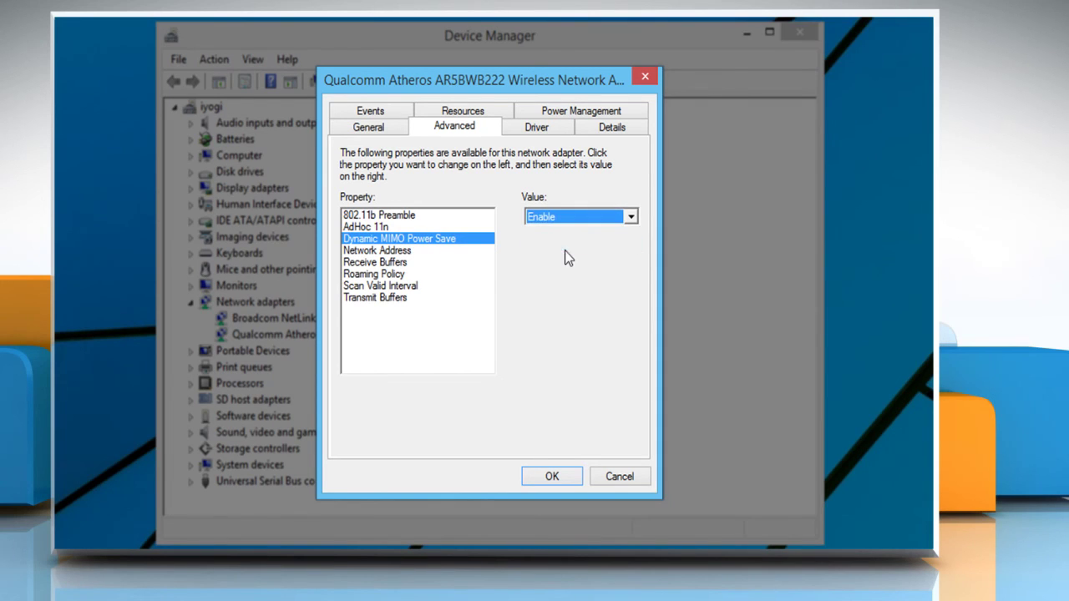
click(534, 478)
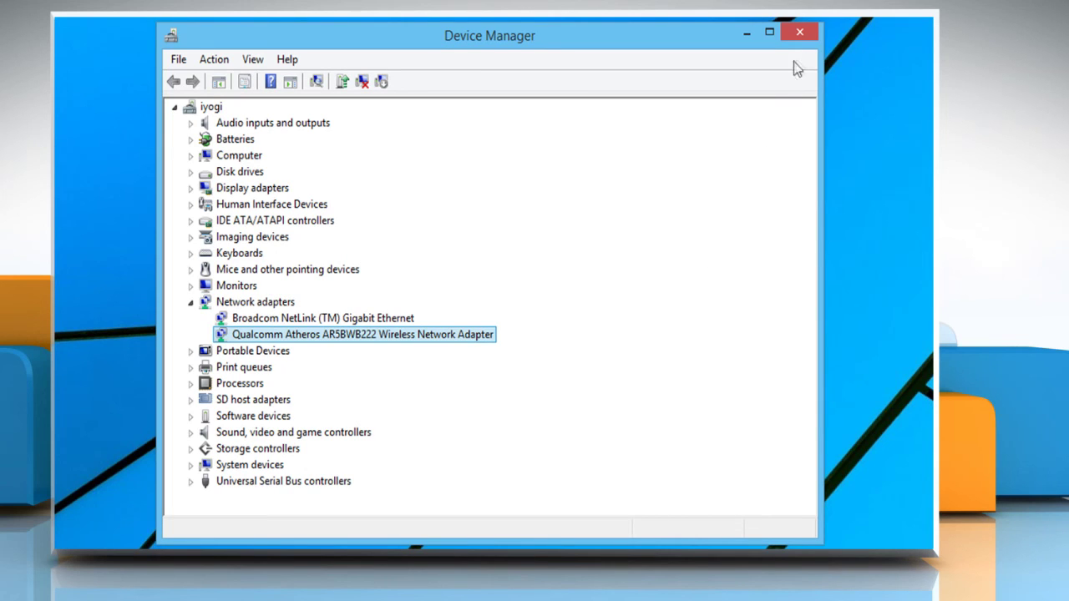
click(799, 33)
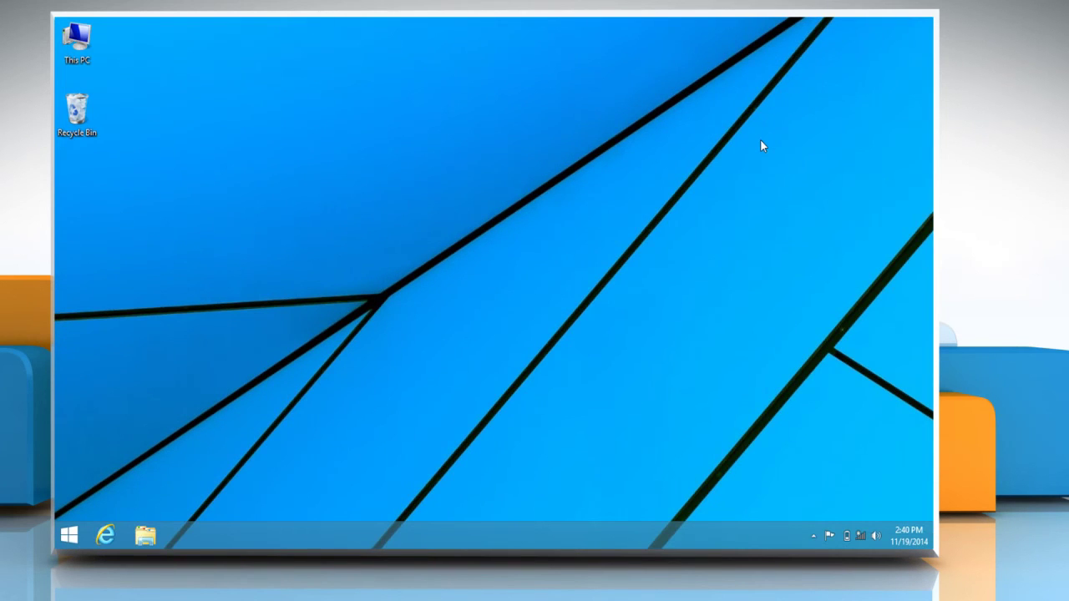